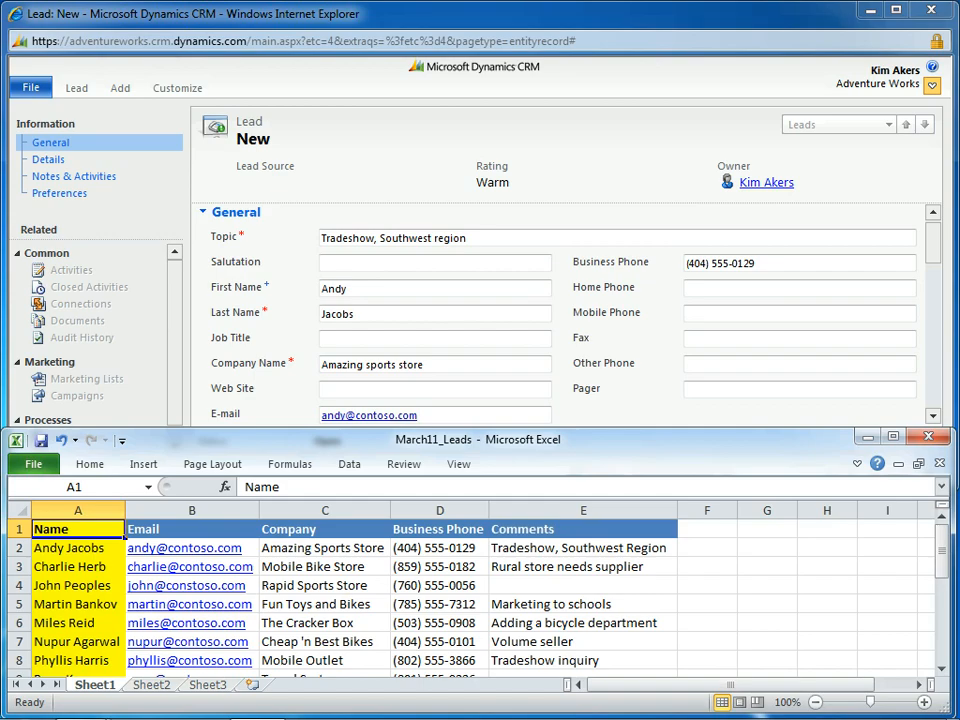
# Rename the Email, Company and Comments column headers to E-mail, Company Name and Topic to match the CRM lead fields
pyautogui.hotkey('ctrl', 'z')
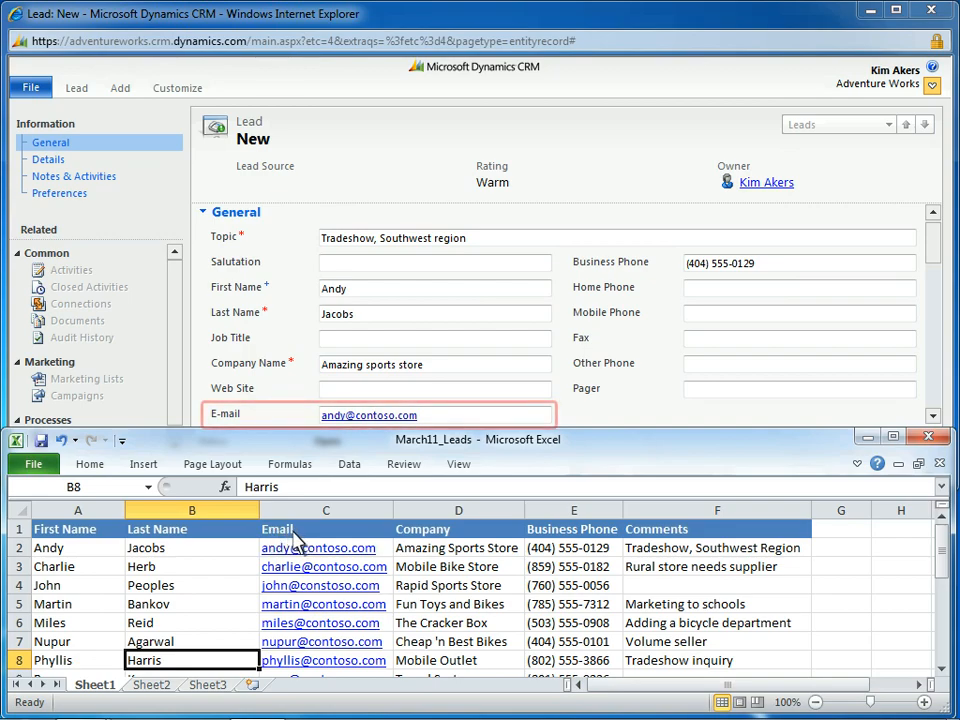
pyautogui.click(300, 540)
pyautogui.write('E-mail')
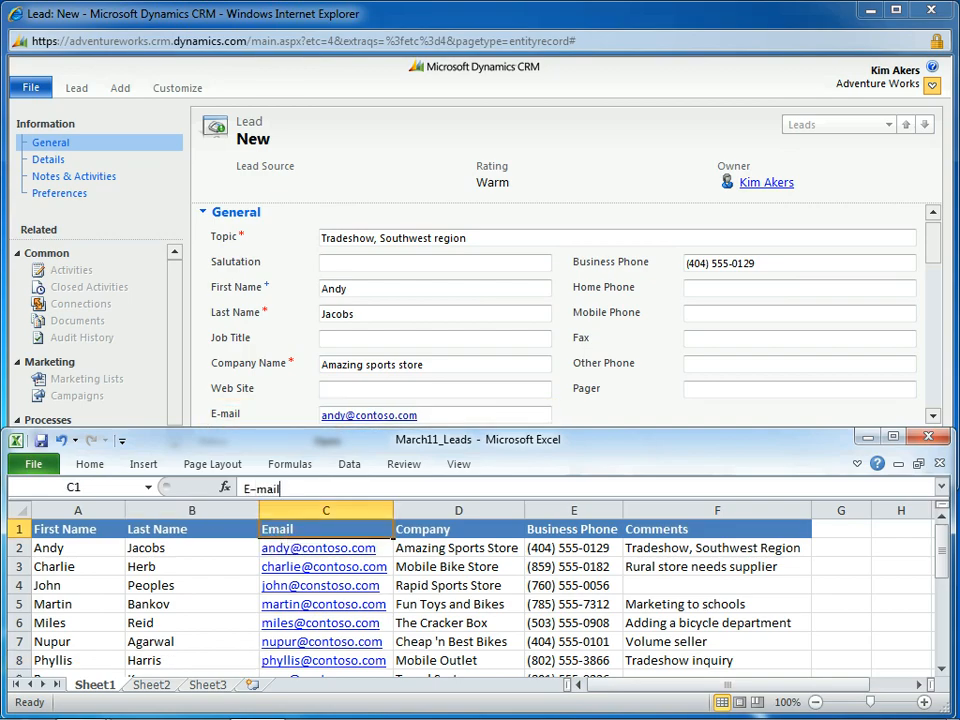
pyautogui.press('Return')
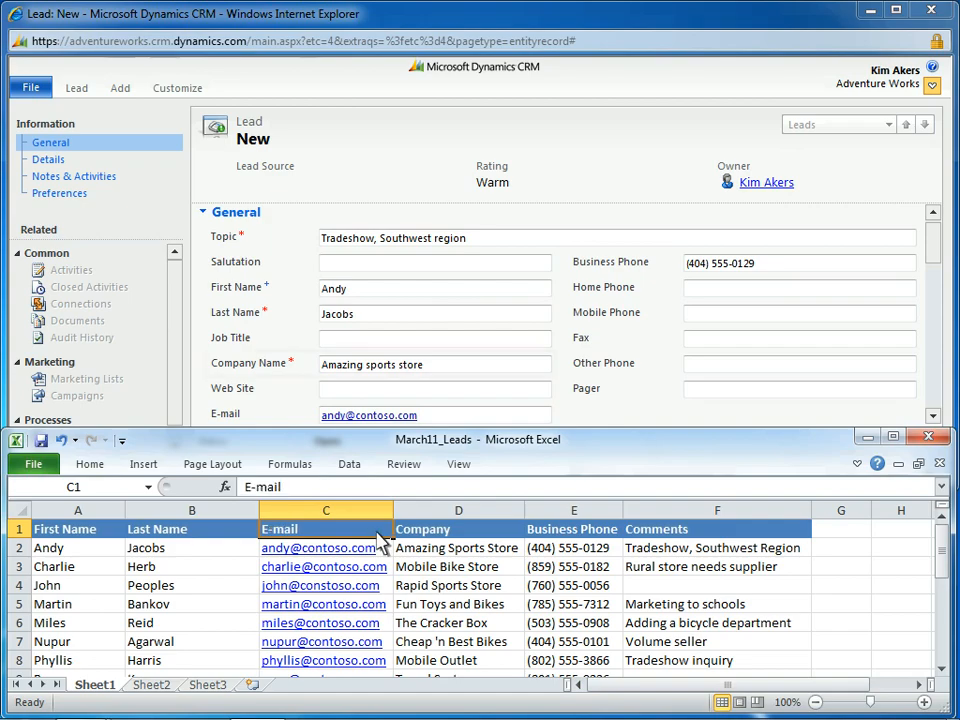
pyautogui.click(462, 533)
pyautogui.write('Company Name')
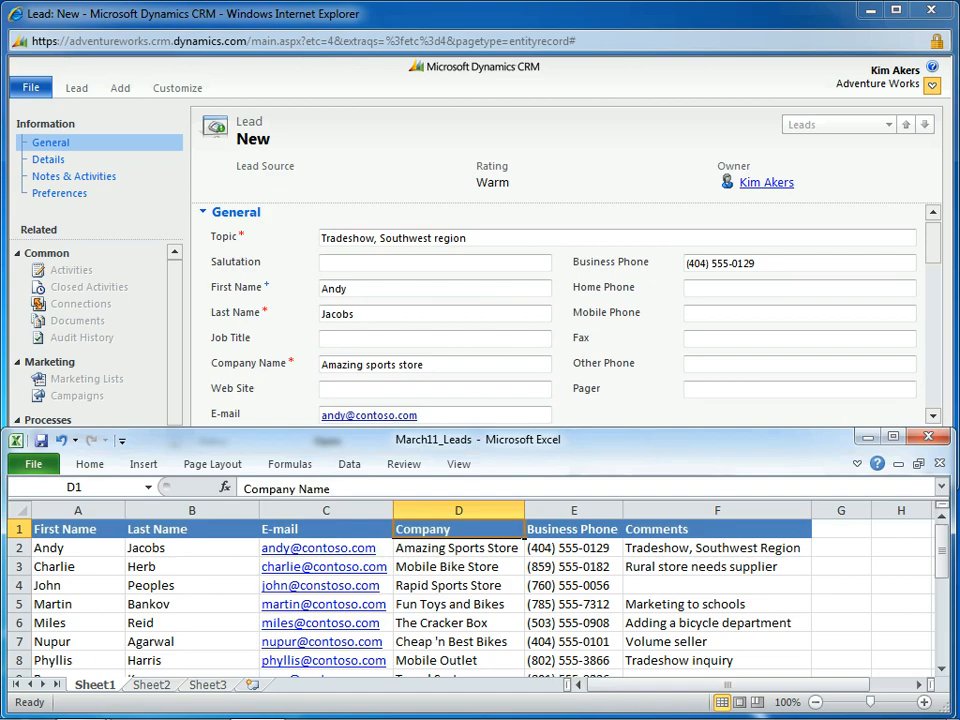
pyautogui.click(688, 529)
pyautogui.write('Topic')
pyautogui.press('Return')
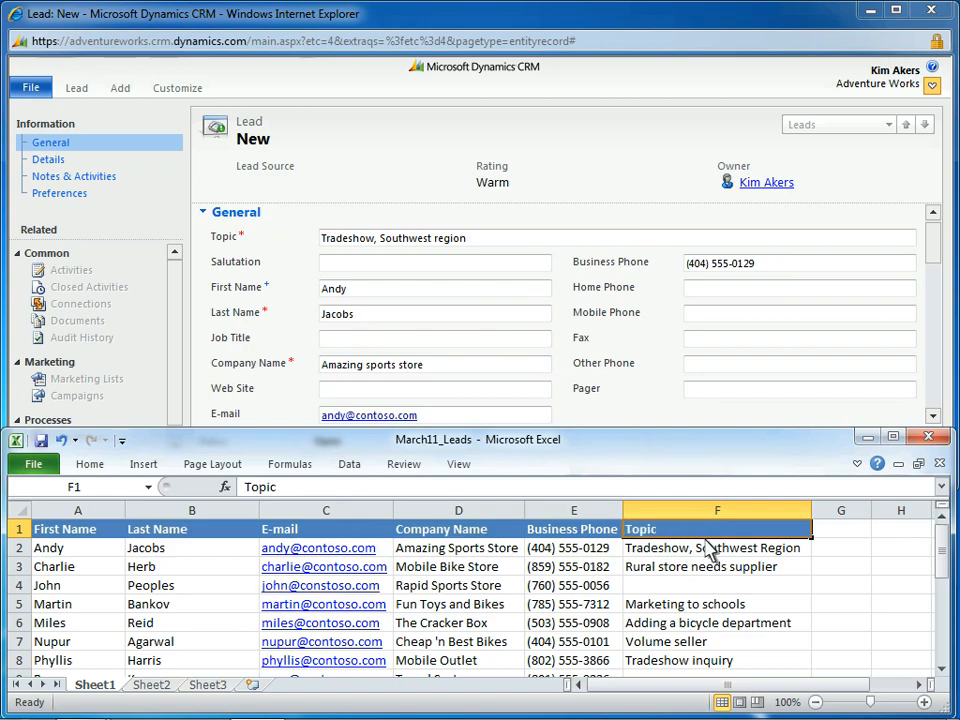
# Fill the empty Topic cell F4 in the Rapid Sports Store row with "Tradeshow inquiry"
pyautogui.click(732, 587)
pyautogui.write('Tradeshow Inquiry')
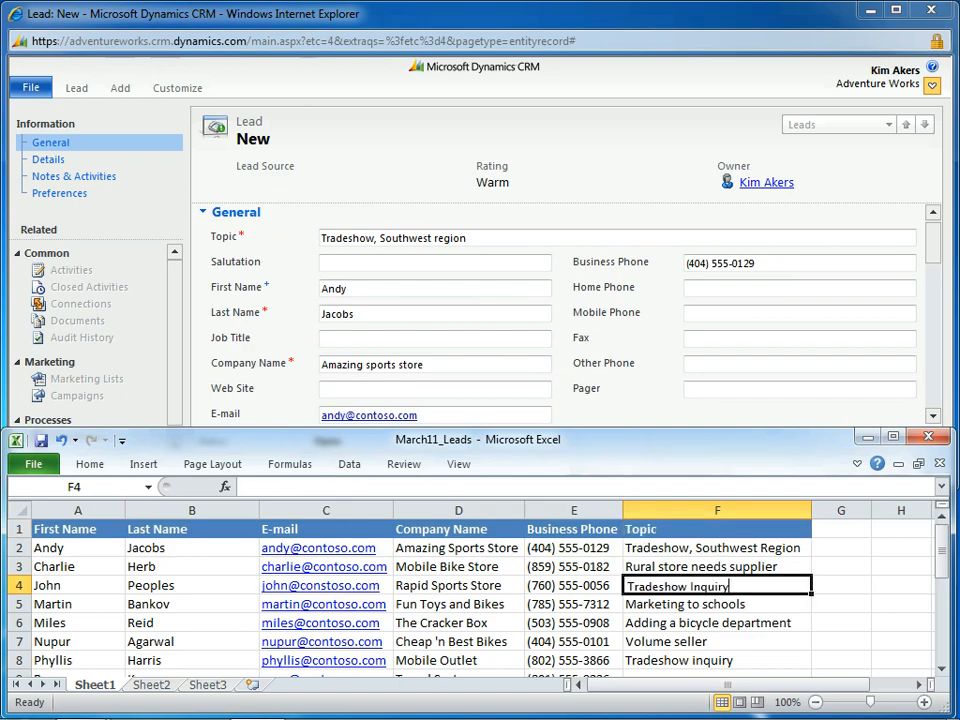
pyautogui.hotkey('ctrl', 'Return')
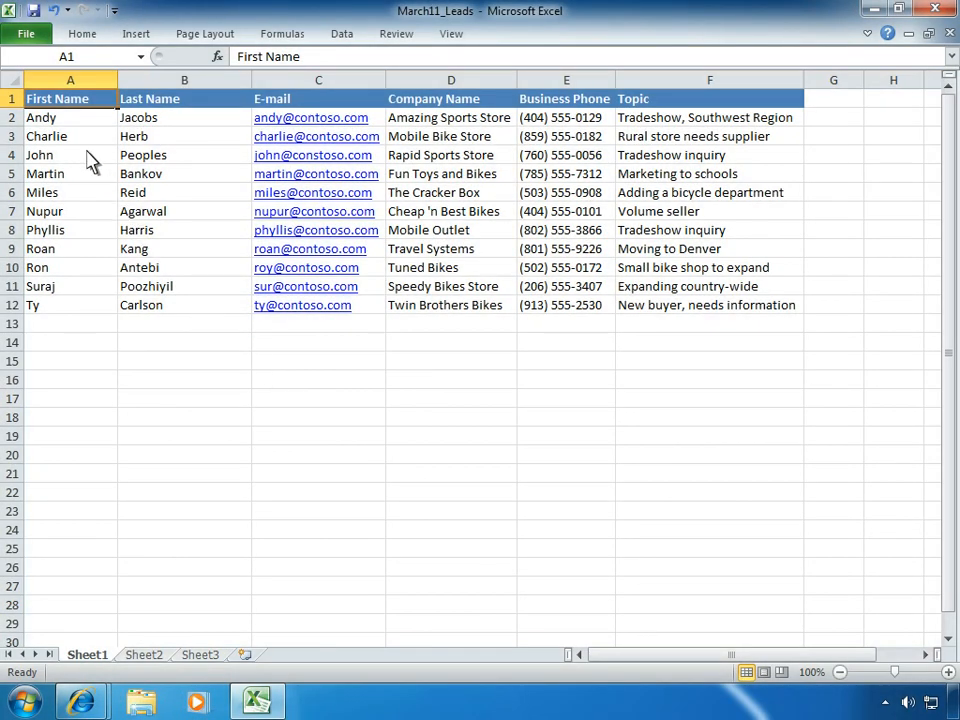
# Save the workbook as March11_Leads in CSV (Comma delimited) format in the Documents library, keeping that format
pyautogui.click(34, 37)
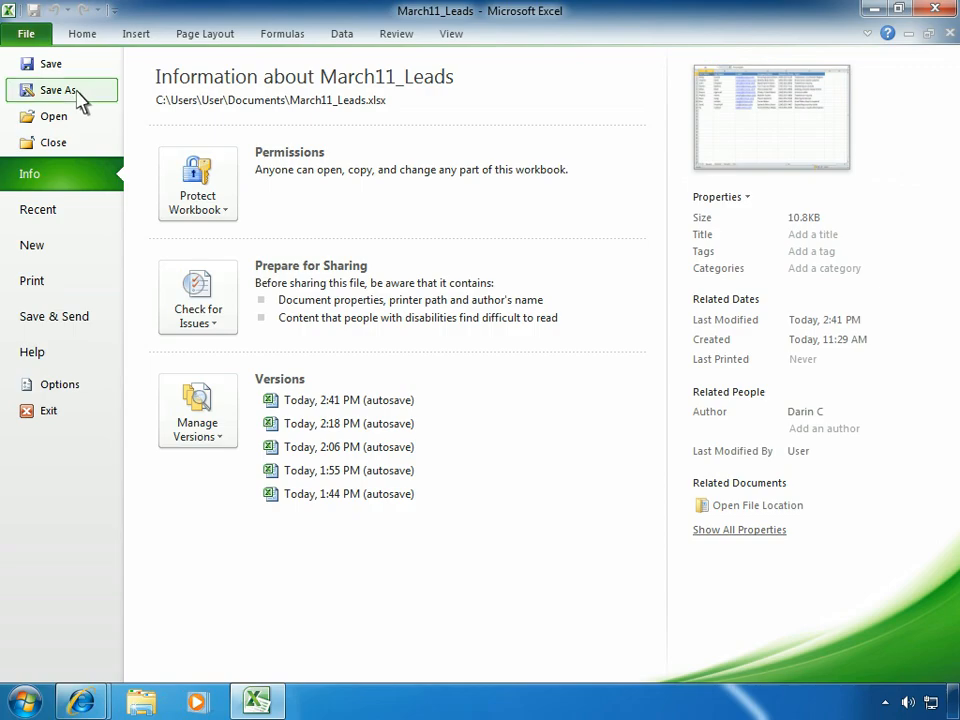
pyautogui.click(78, 93)
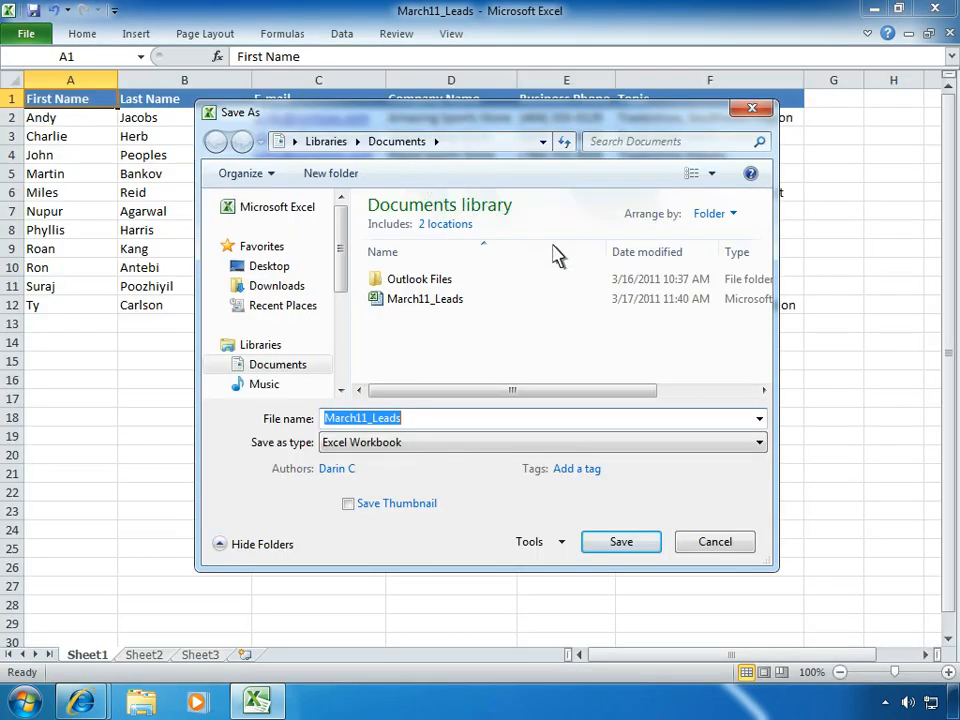
pyautogui.click(759, 443)
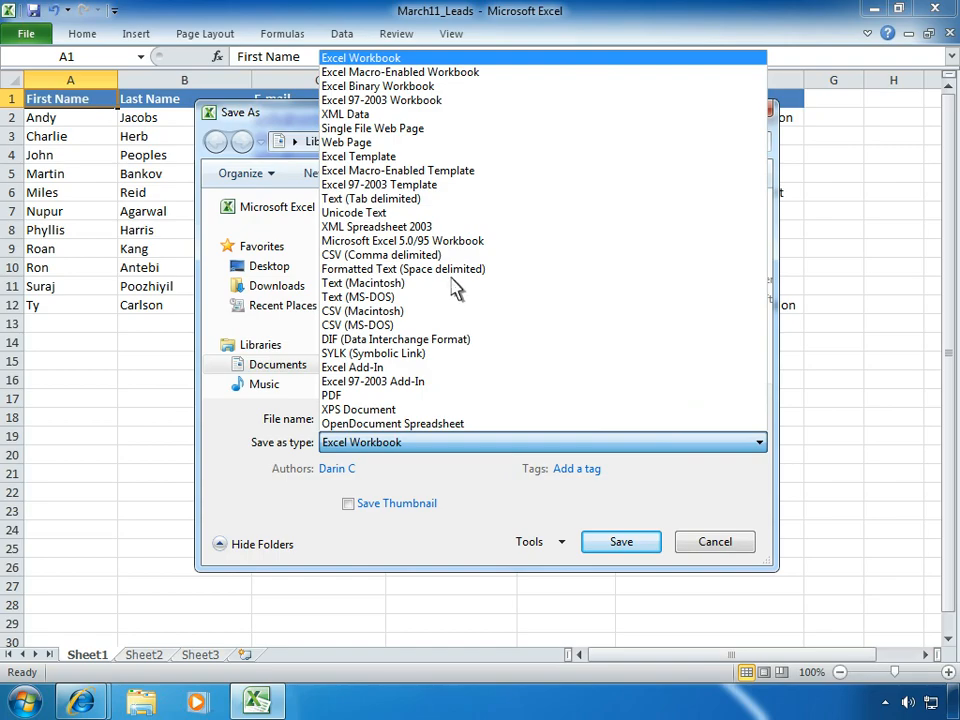
pyautogui.click(441, 262)
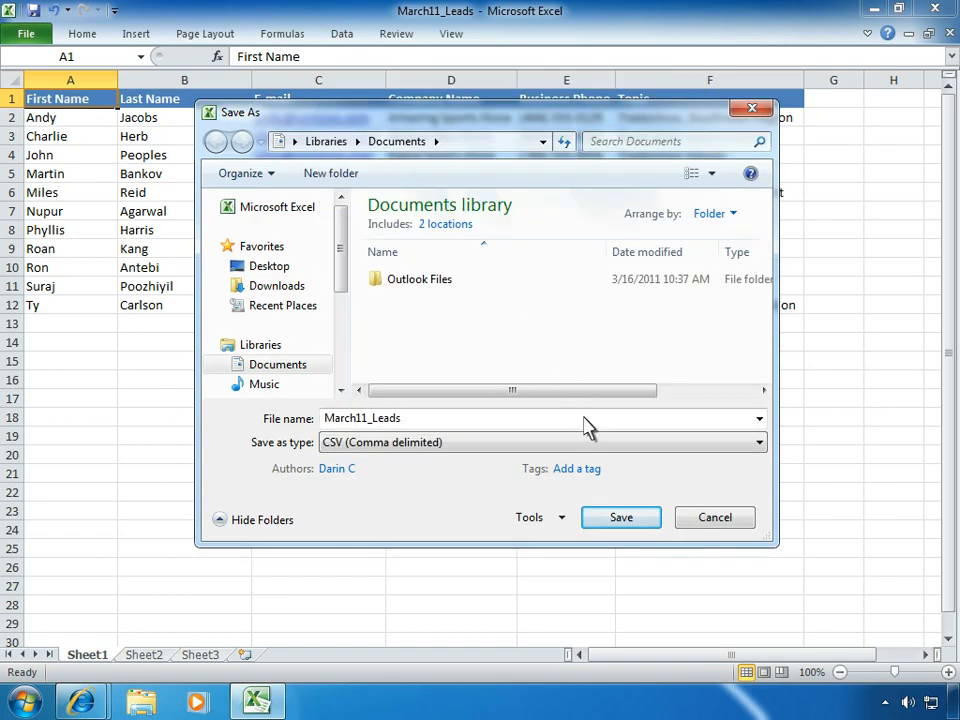
pyautogui.click(619, 518)
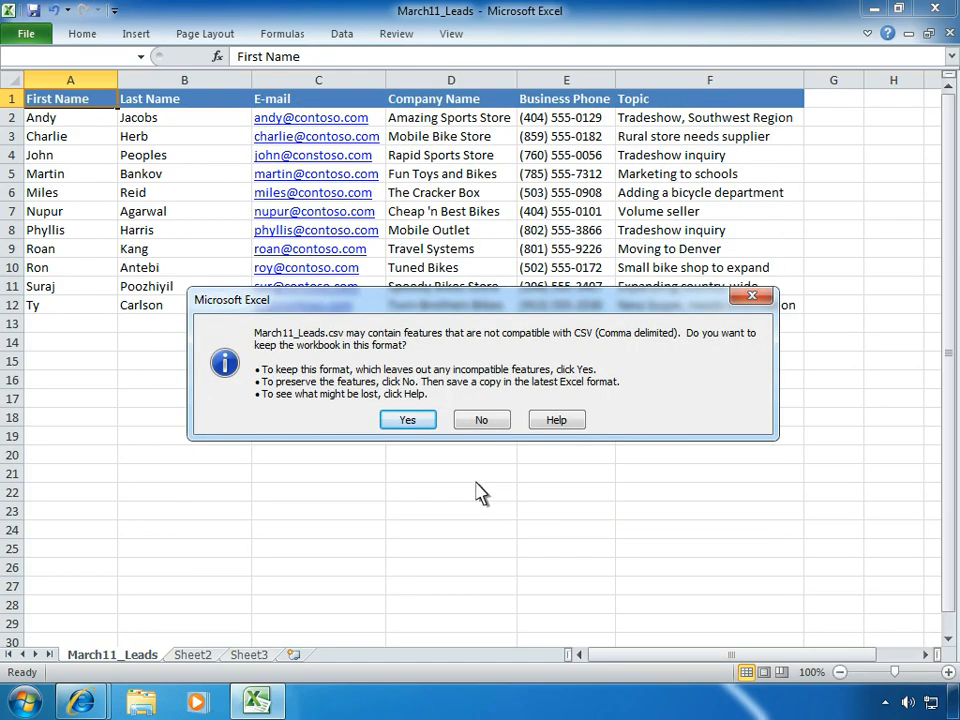
pyautogui.click(407, 421)
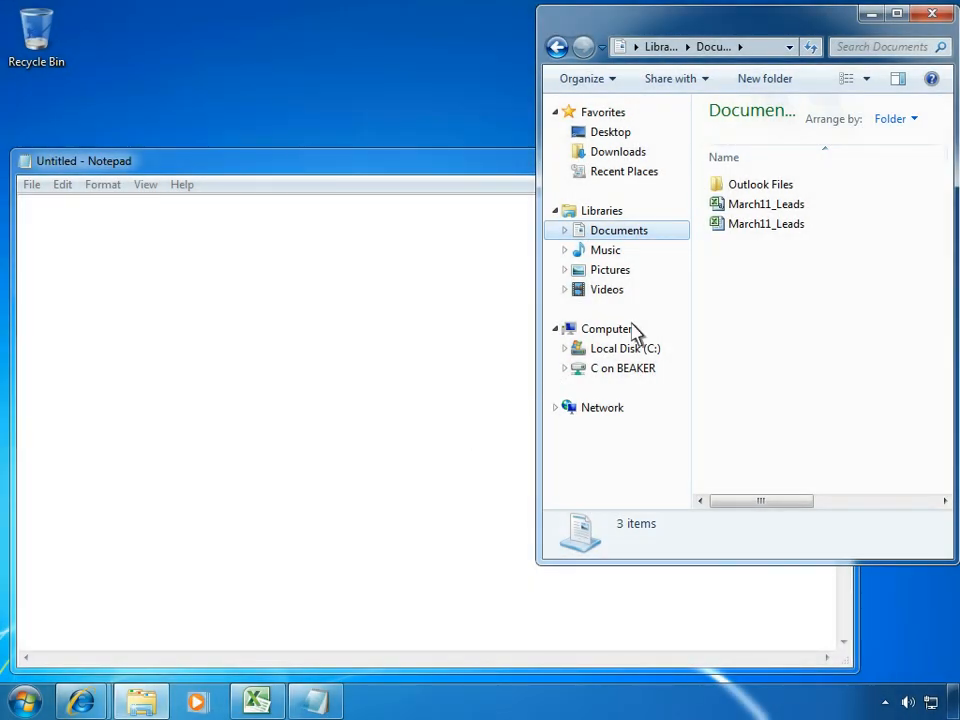
# Open the March11_Leads CSV file from the Documents library in Notepad to examine its comma-separated contents
pyautogui.click(735, 205)
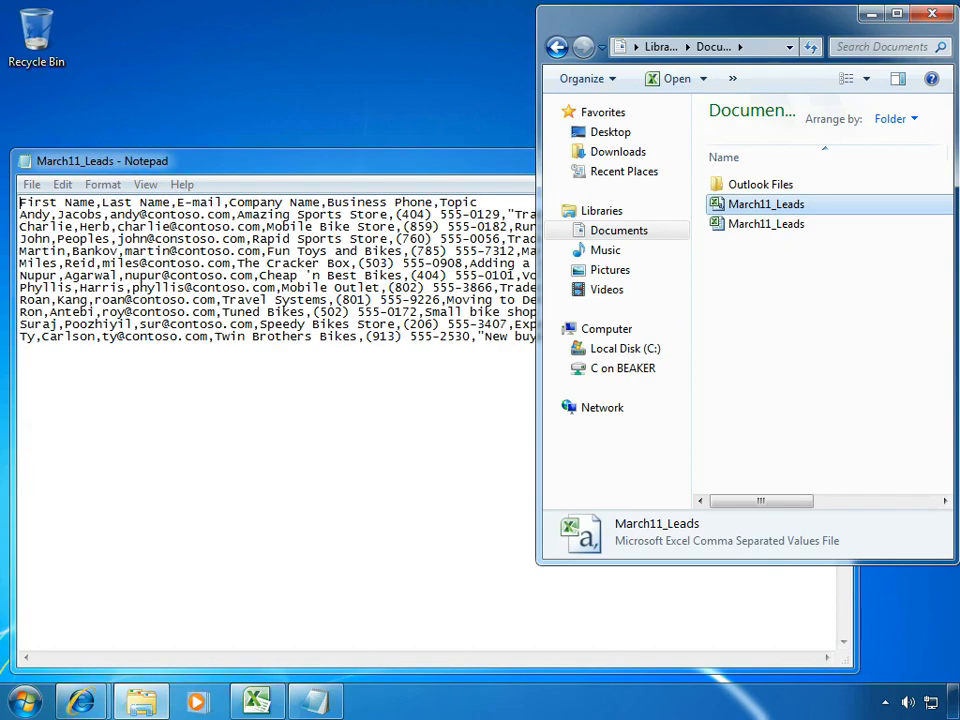
pyautogui.click(24, 202)
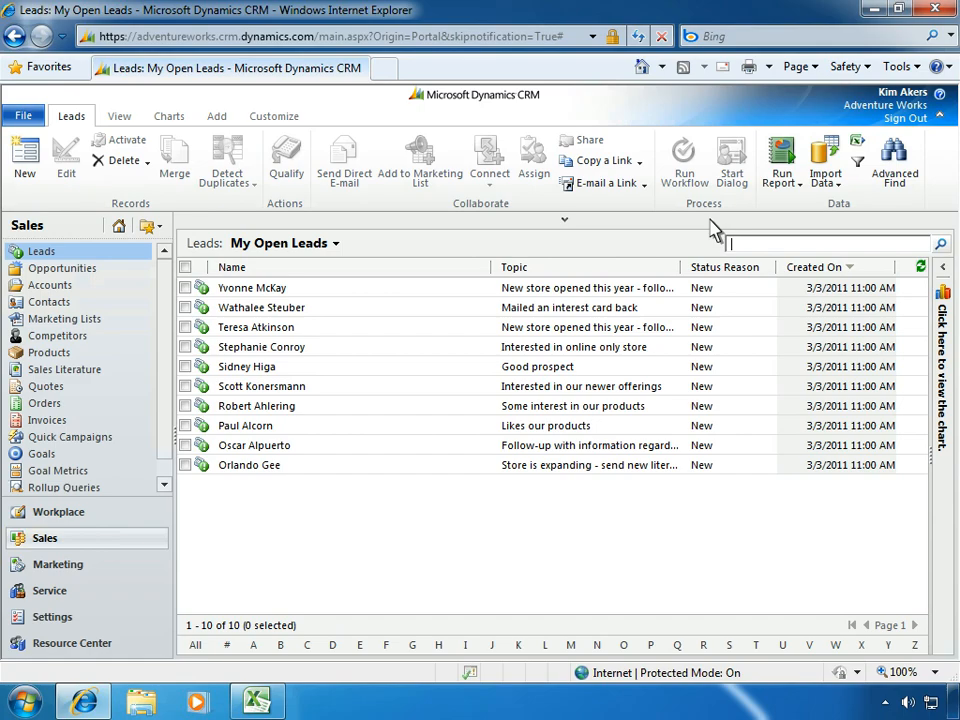
# In Microsoft Dynamics CRM, start a data import from Leads and upload March11_Leads.csv, accepting the file upload summary
pyautogui.click(825, 150)
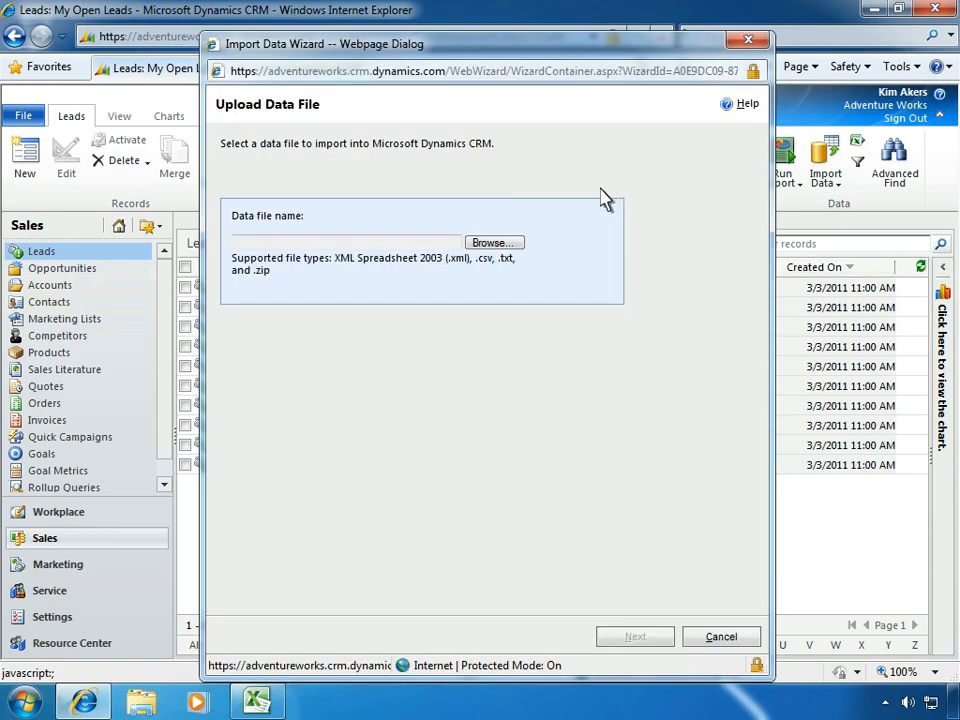
pyautogui.click(492, 244)
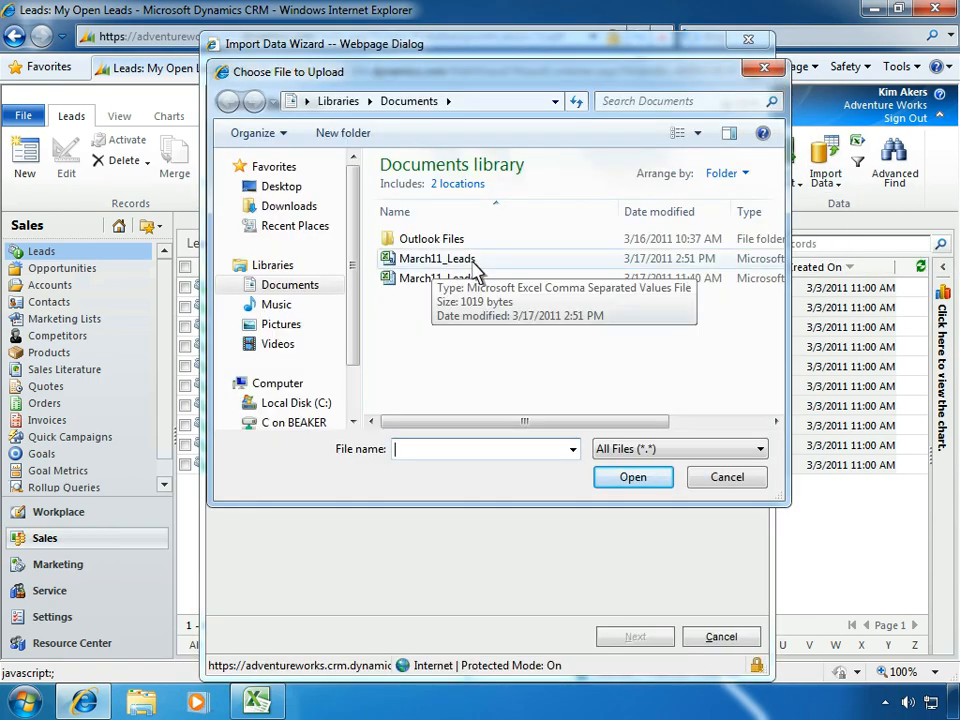
pyautogui.click(474, 262)
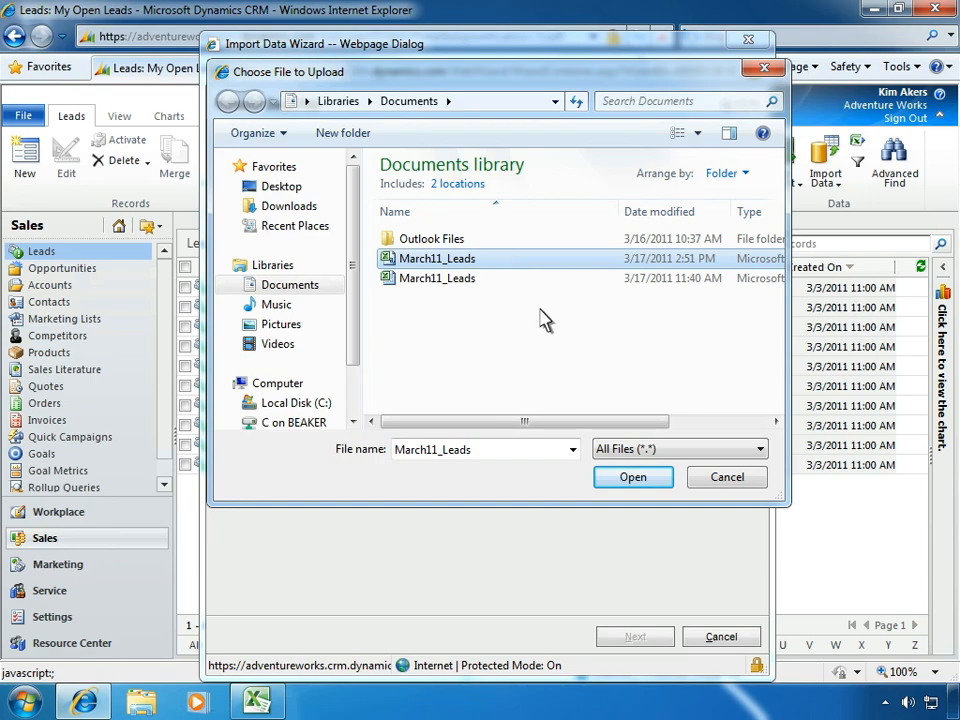
pyautogui.click(633, 478)
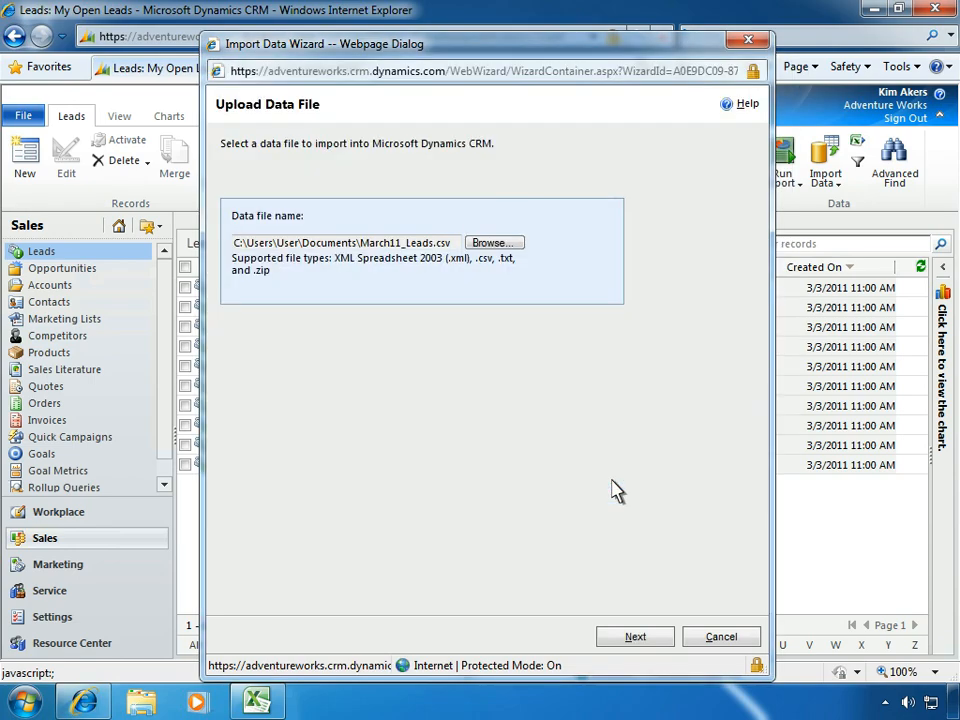
pyautogui.click(634, 638)
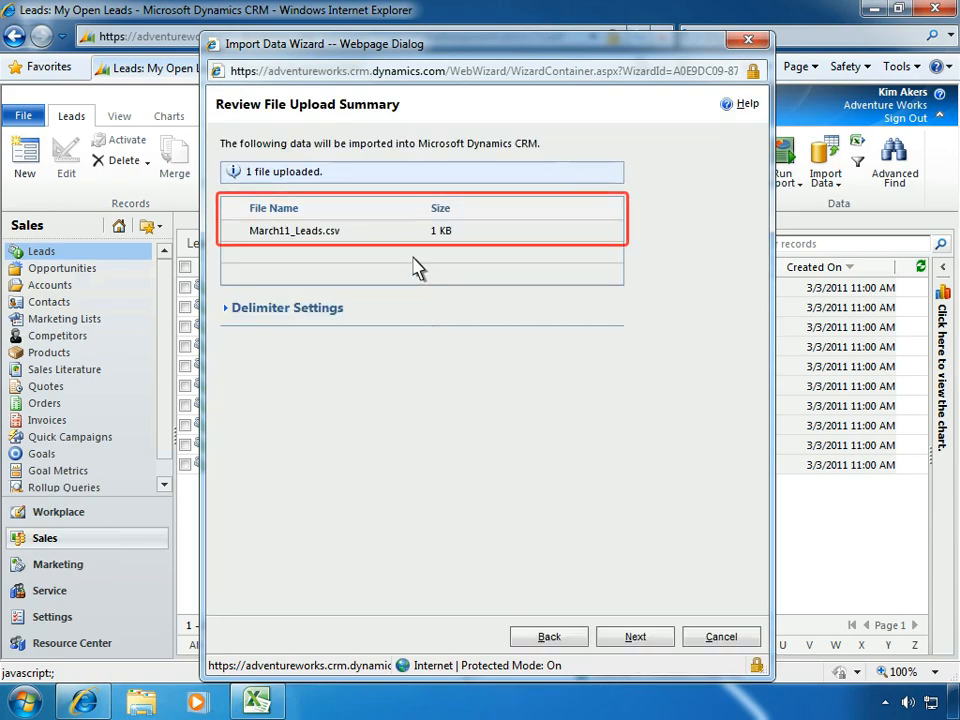
pyautogui.click(632, 640)
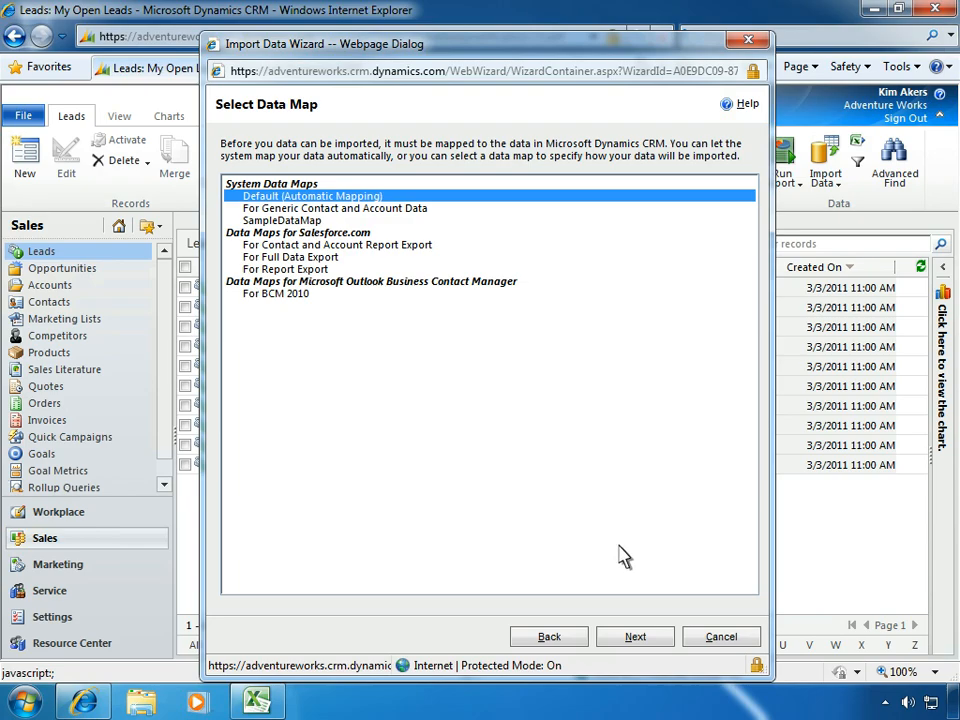
# Use the Default (Automatic Mapping) data map and map the March11_Leads file to the Lead record type
pyautogui.click(634, 638)
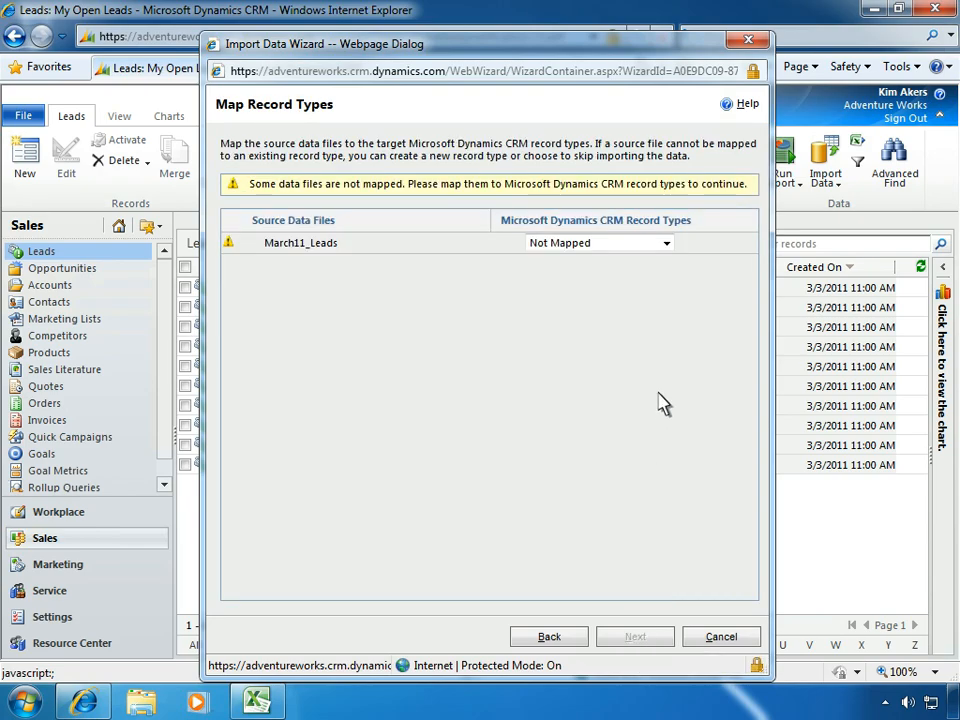
pyautogui.click(666, 244)
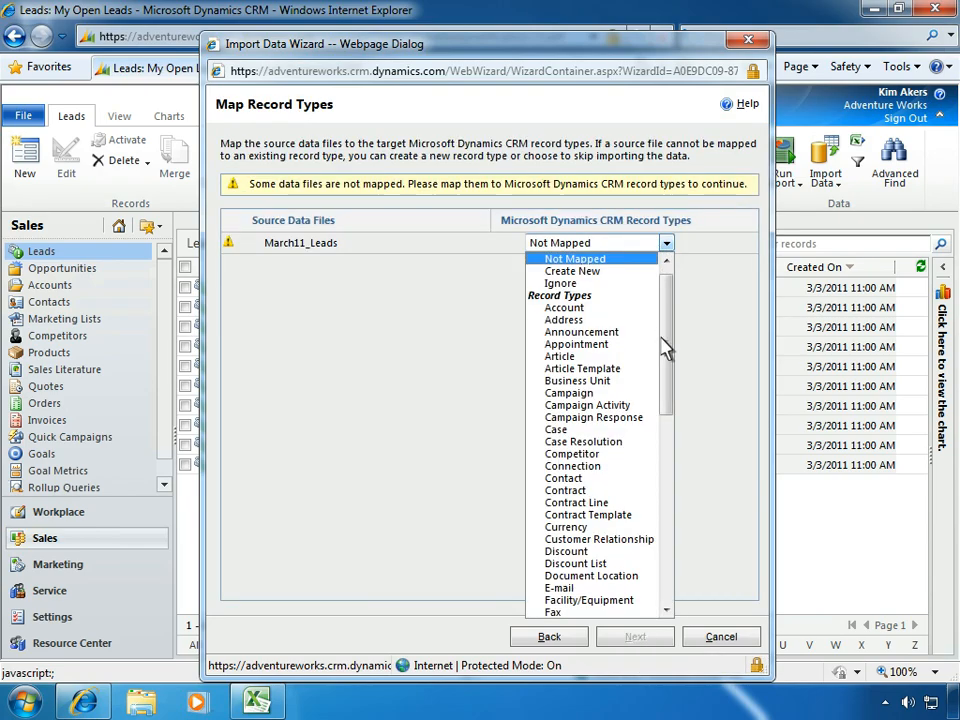
pyautogui.scroll(-8, 640, 480)
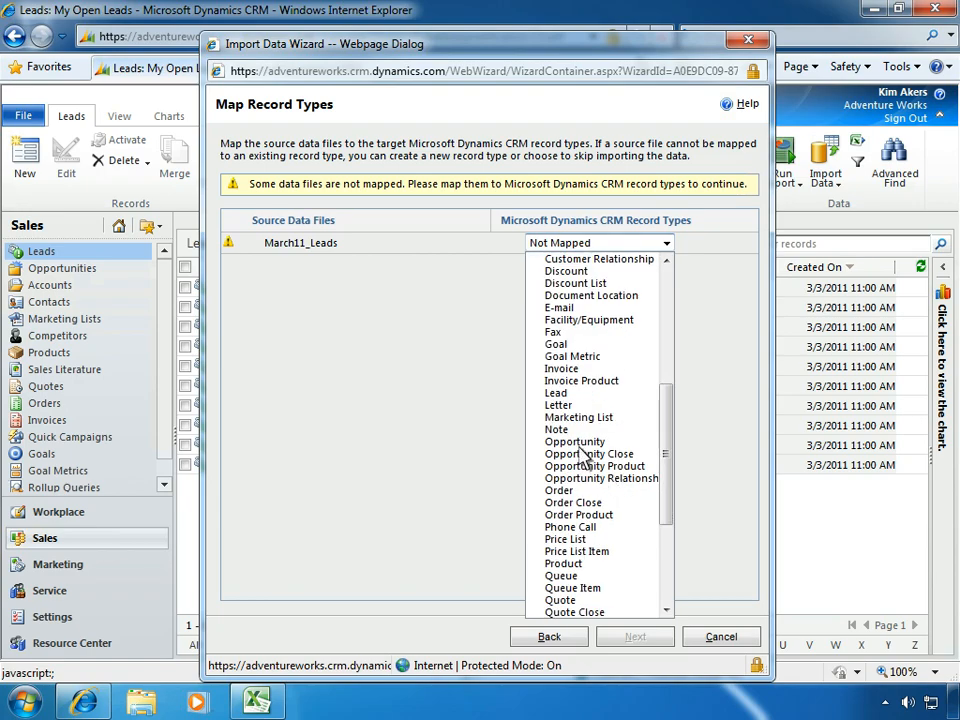
pyautogui.click(553, 393)
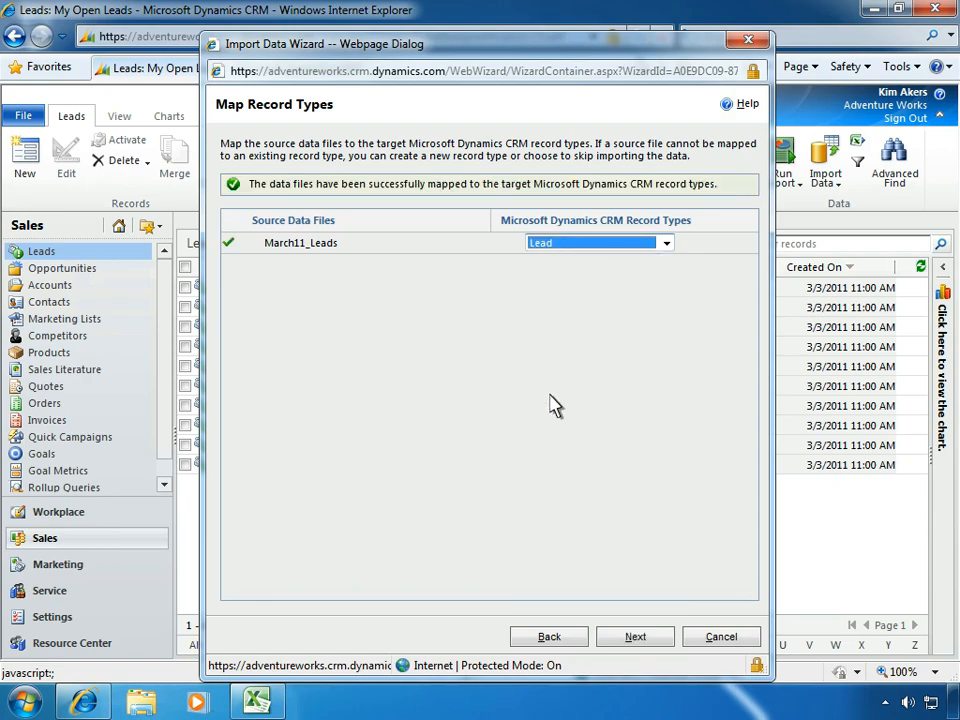
pyautogui.click(635, 637)
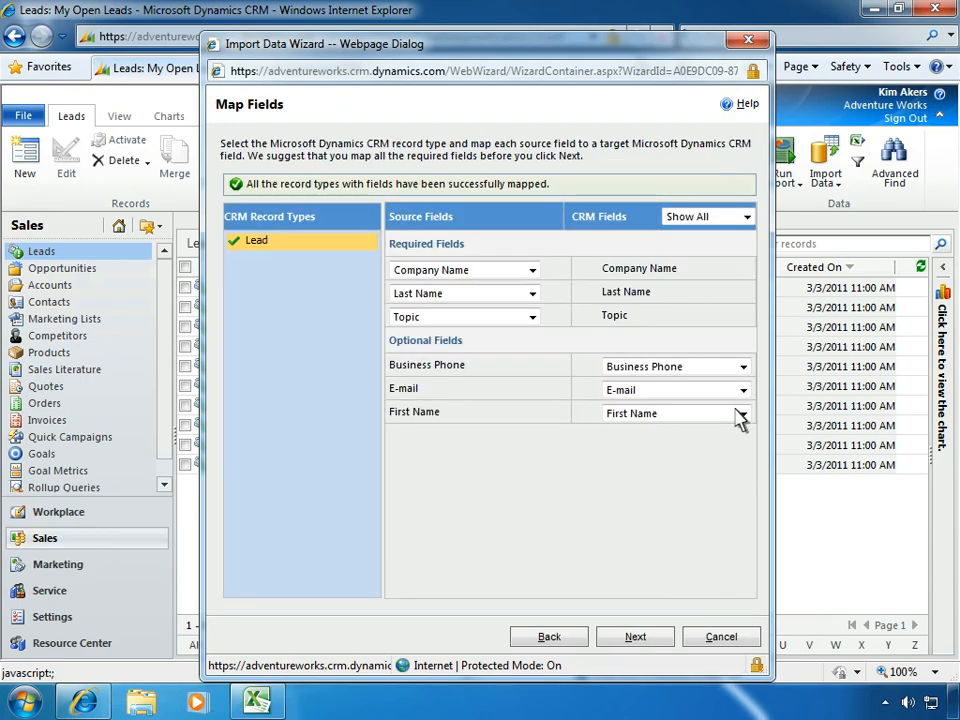
# Examine the CRM field mapping options available for the Business Phone source field
pyautogui.click(743, 369)
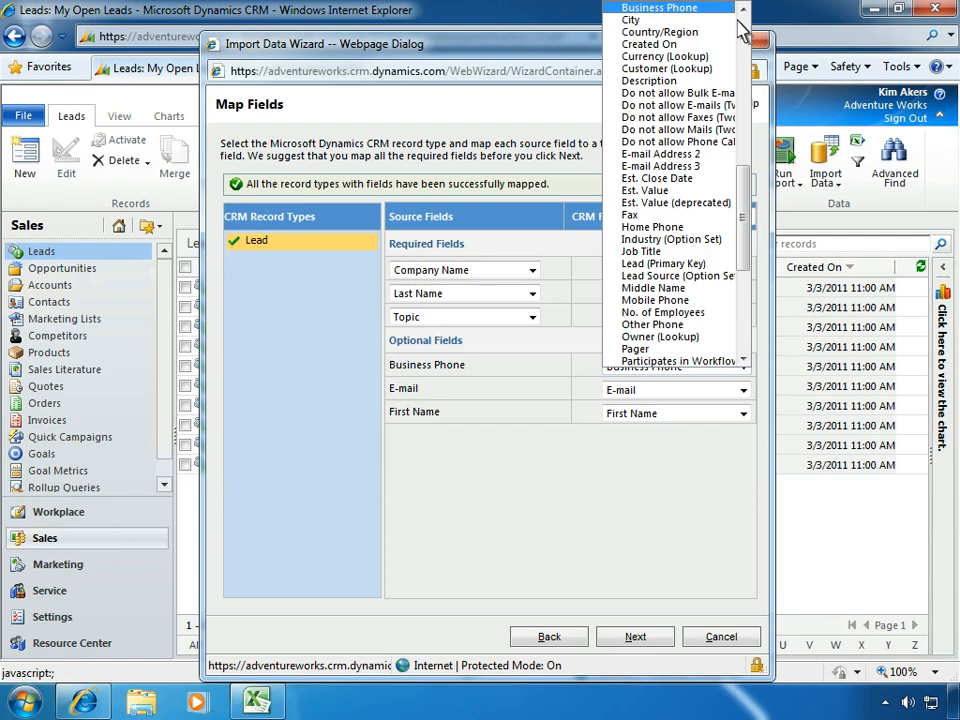
pyautogui.scroll(10, 742, 30)
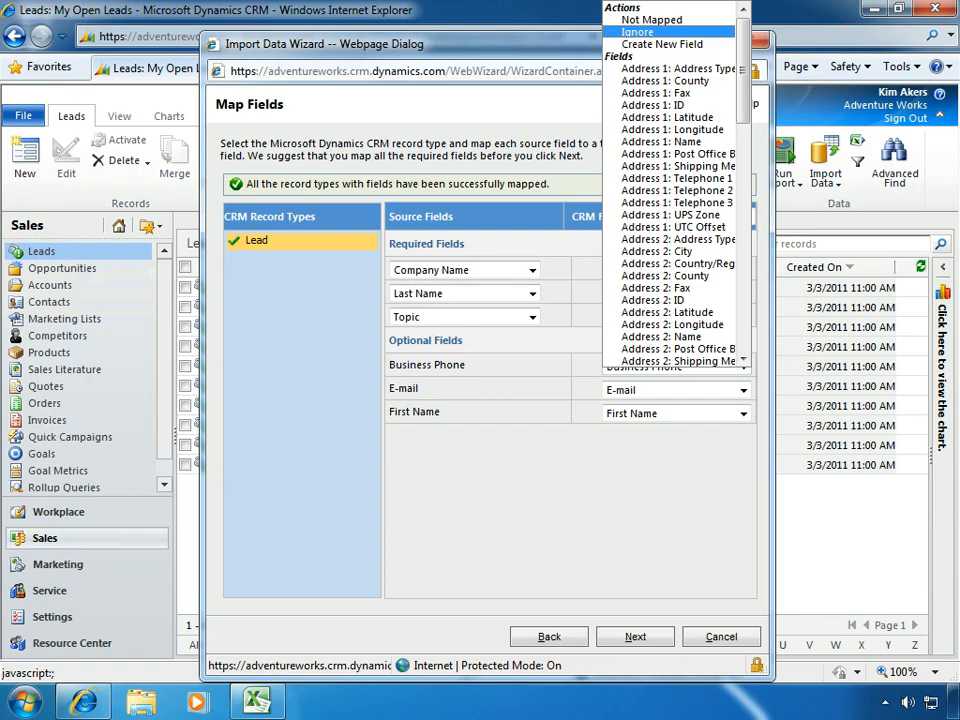
pyautogui.press('Escape')
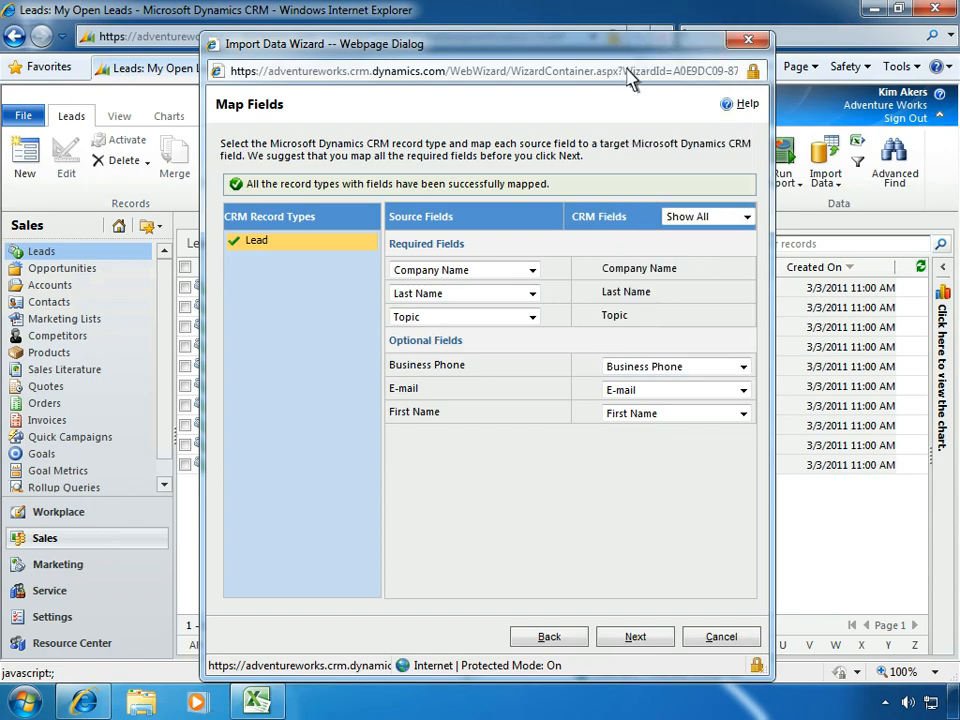
# Accept the field mappings and submit the import with the data map name LeadData, finishing the wizard
pyautogui.click(635, 640)
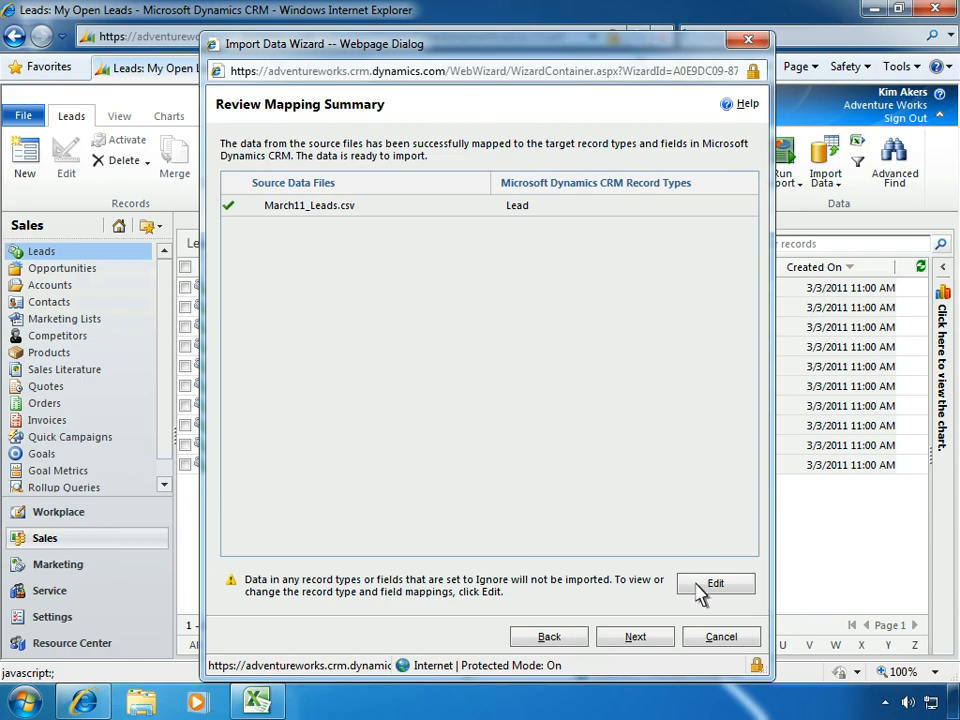
pyautogui.click(635, 637)
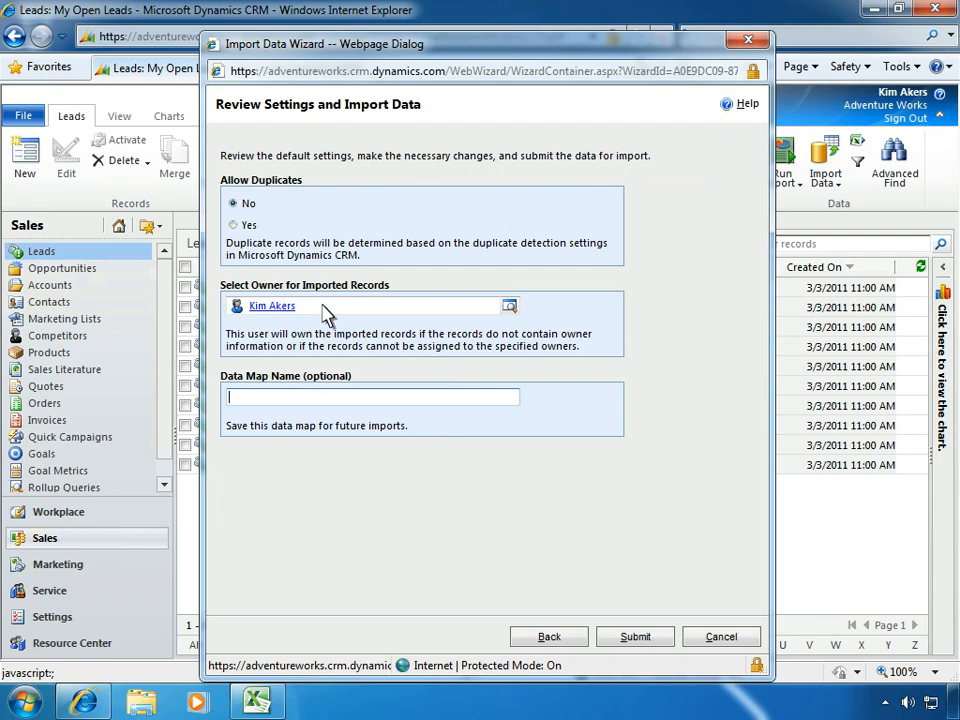
pyautogui.write('LeadData')
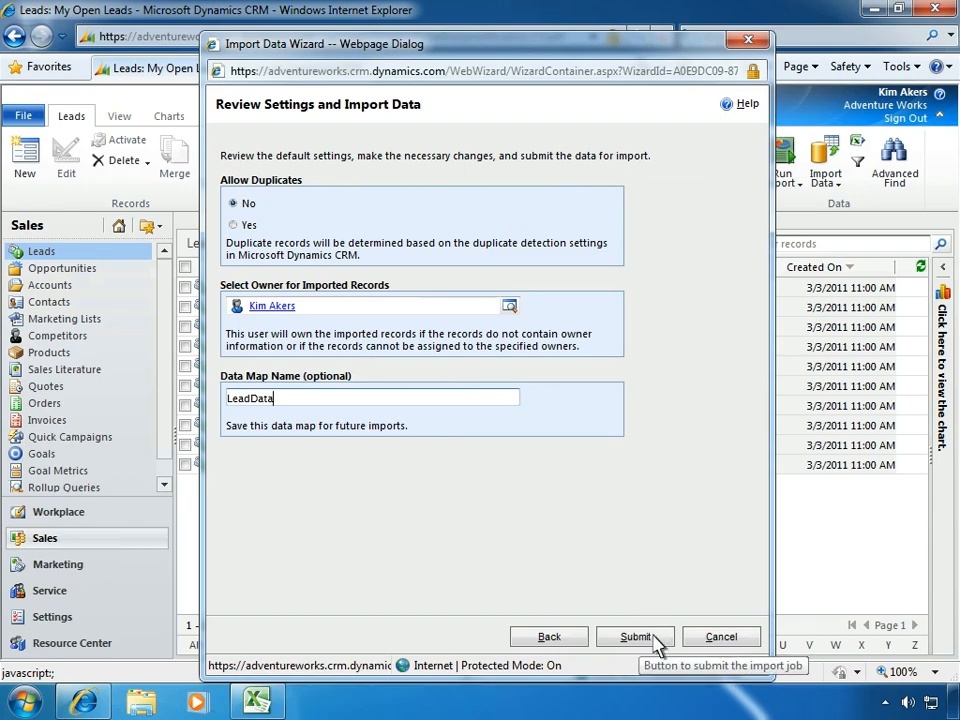
pyautogui.click(653, 635)
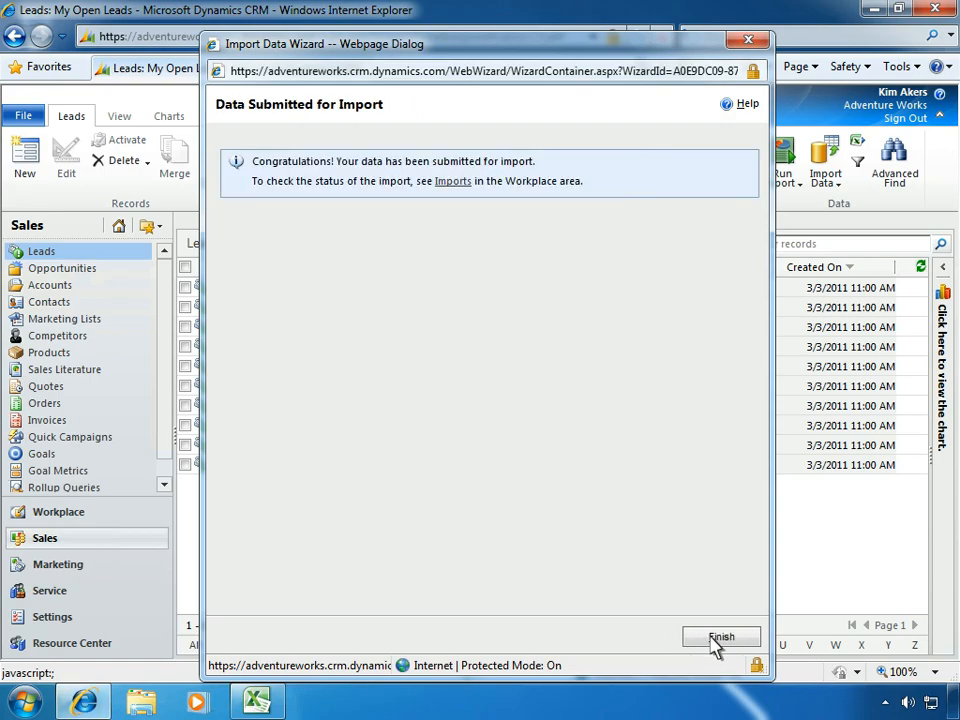
pyautogui.click(720, 637)
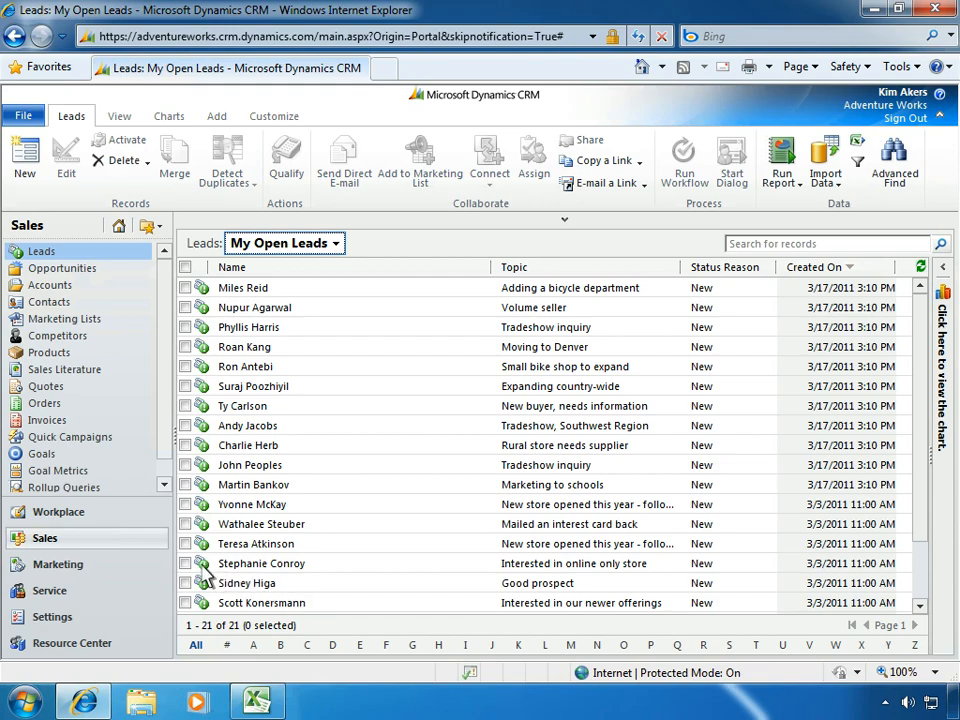
# Open the March11_Leads.csv import record in the Workplace and review its fully imported leads and failures
pyautogui.click(83, 517)
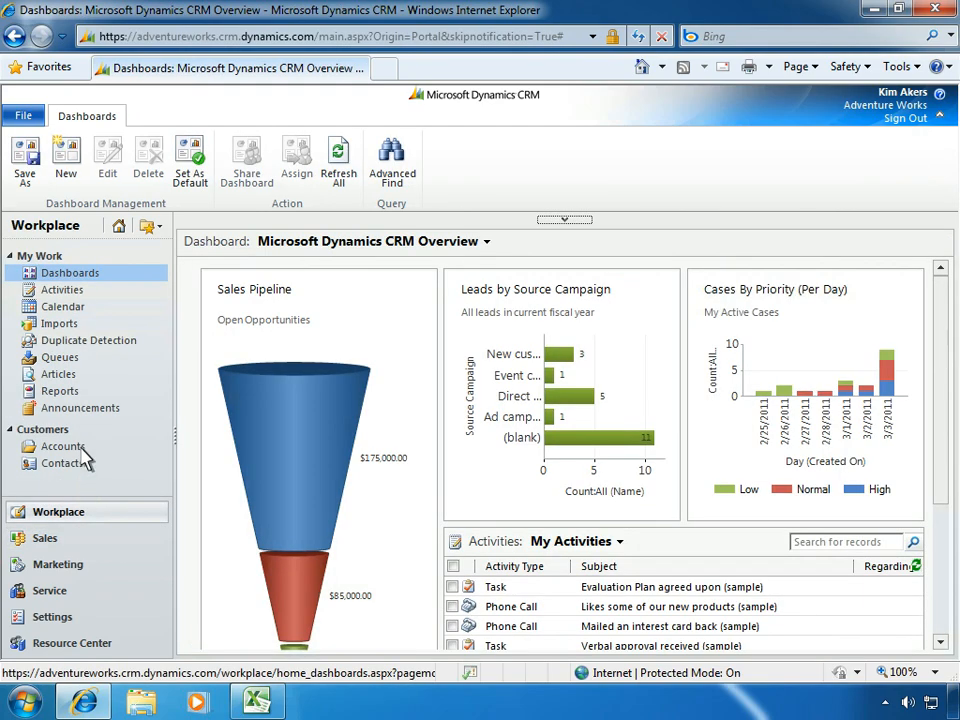
pyautogui.click(83, 330)
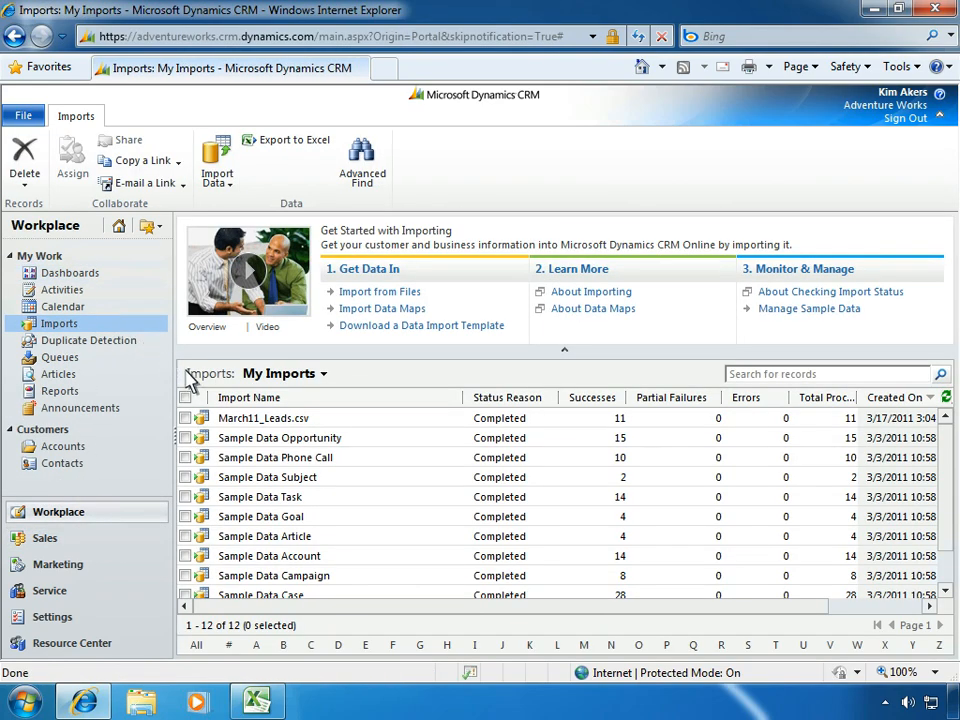
pyautogui.click(230, 420)
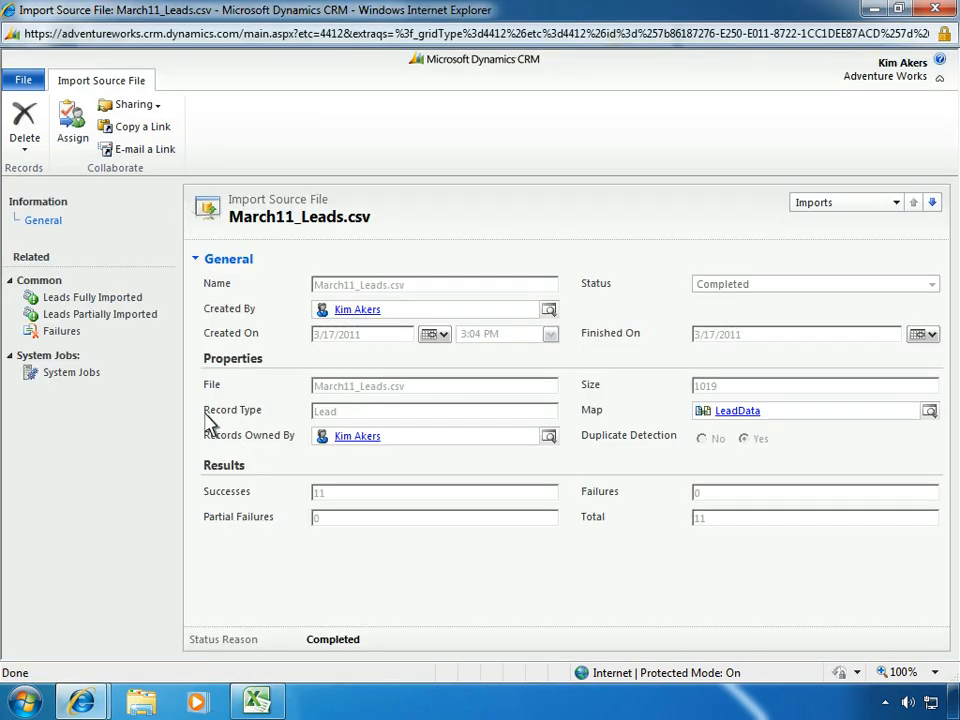
pyautogui.click(143, 307)
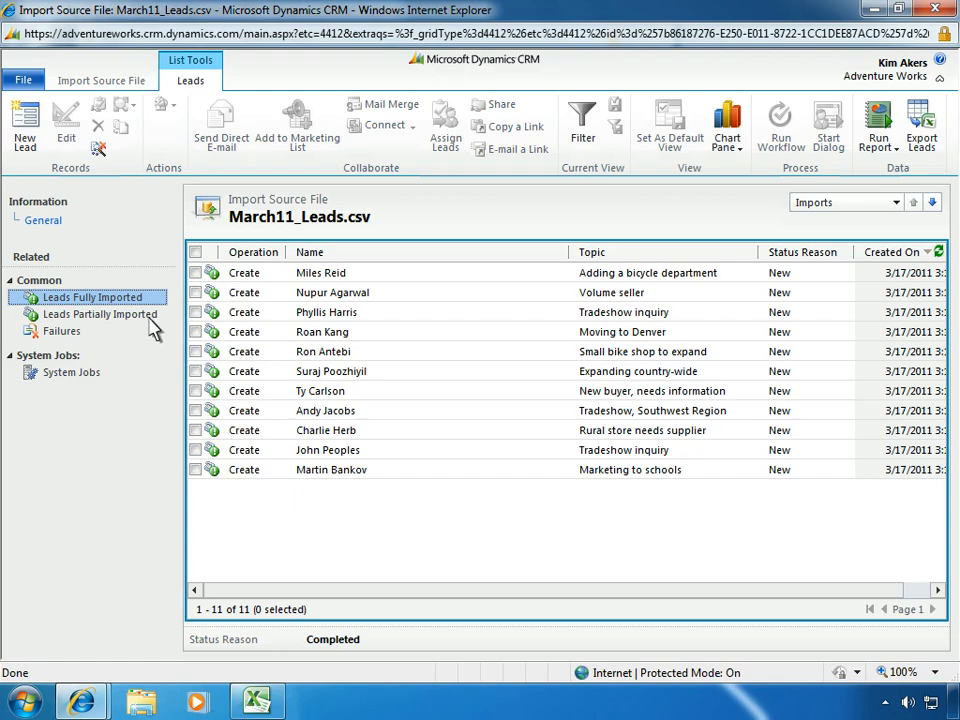
pyautogui.click(155, 345)
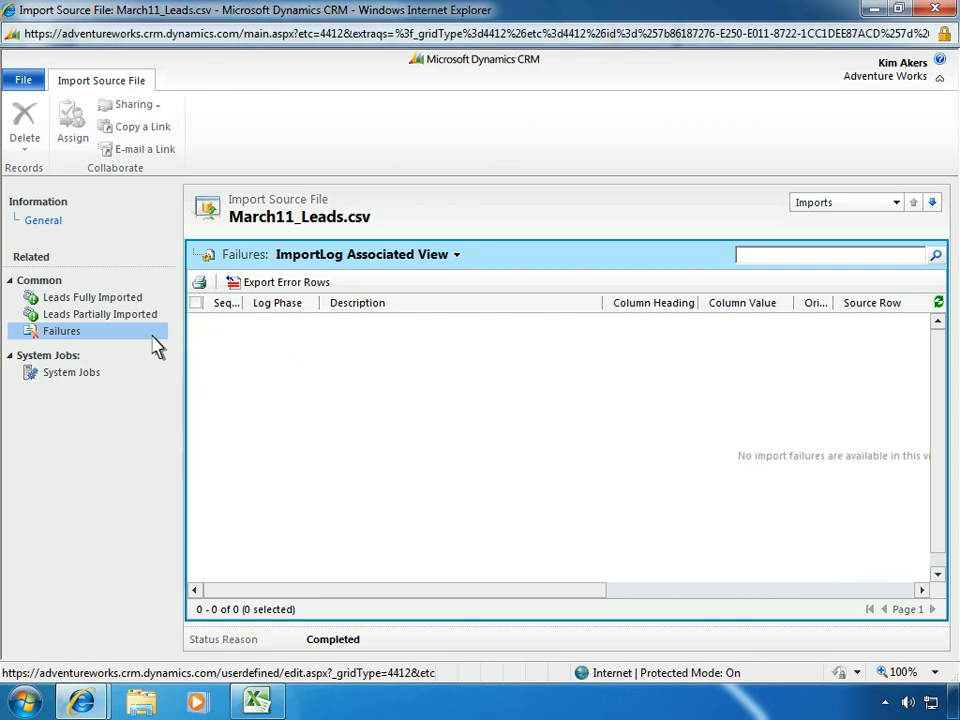
pyautogui.click(140, 299)
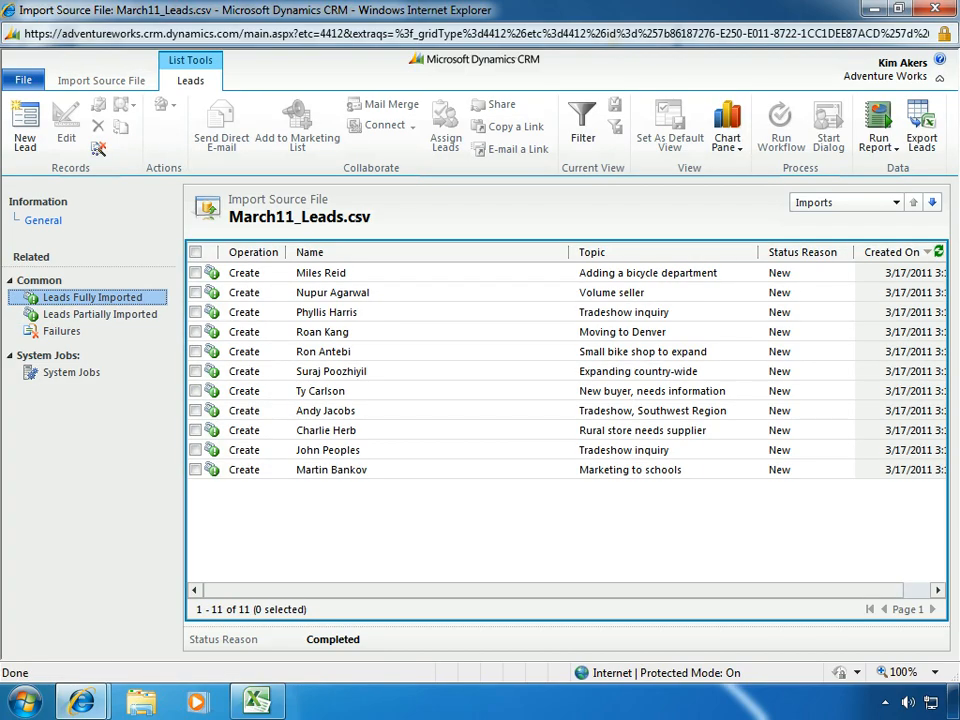